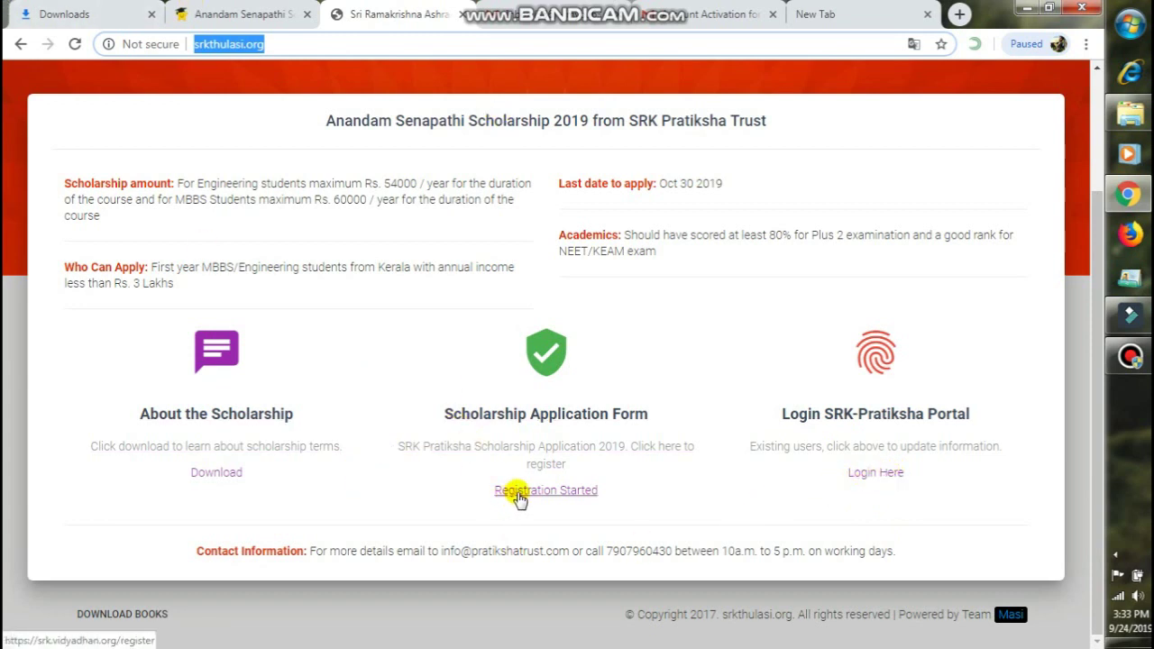
Open the 'Registration Started' student registration page and scroll down to its form.
click(565, 495)
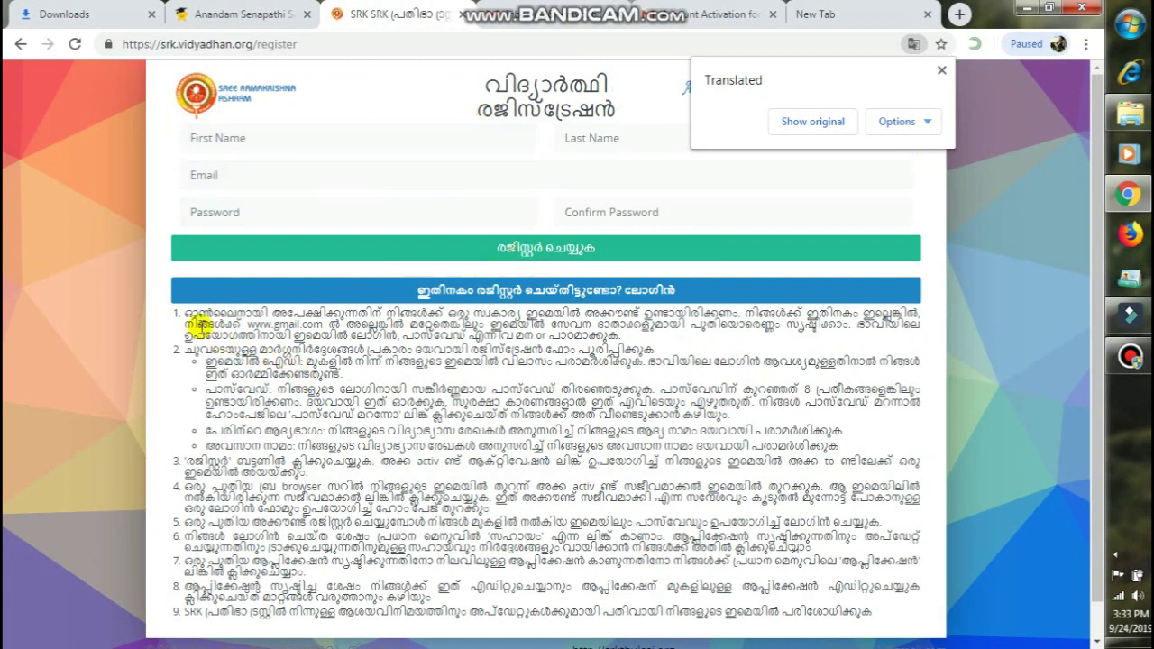
scroll(230, 327, down, 1)
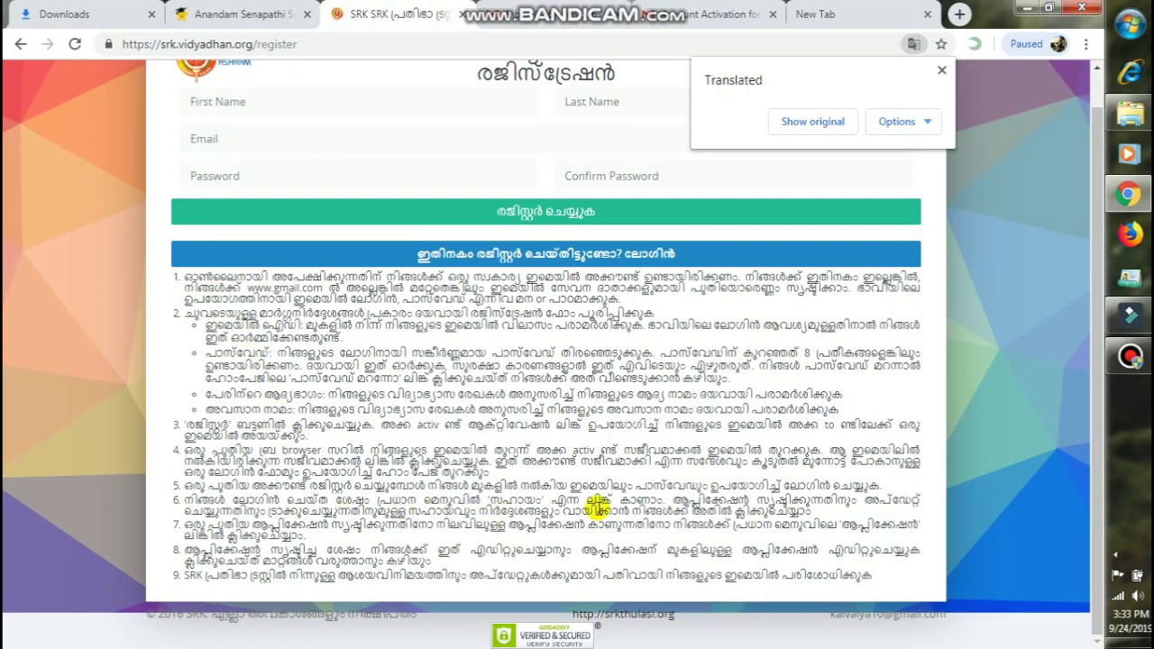
Switch the registration form back to English and enter the student's first and last names.
click(558, 212)
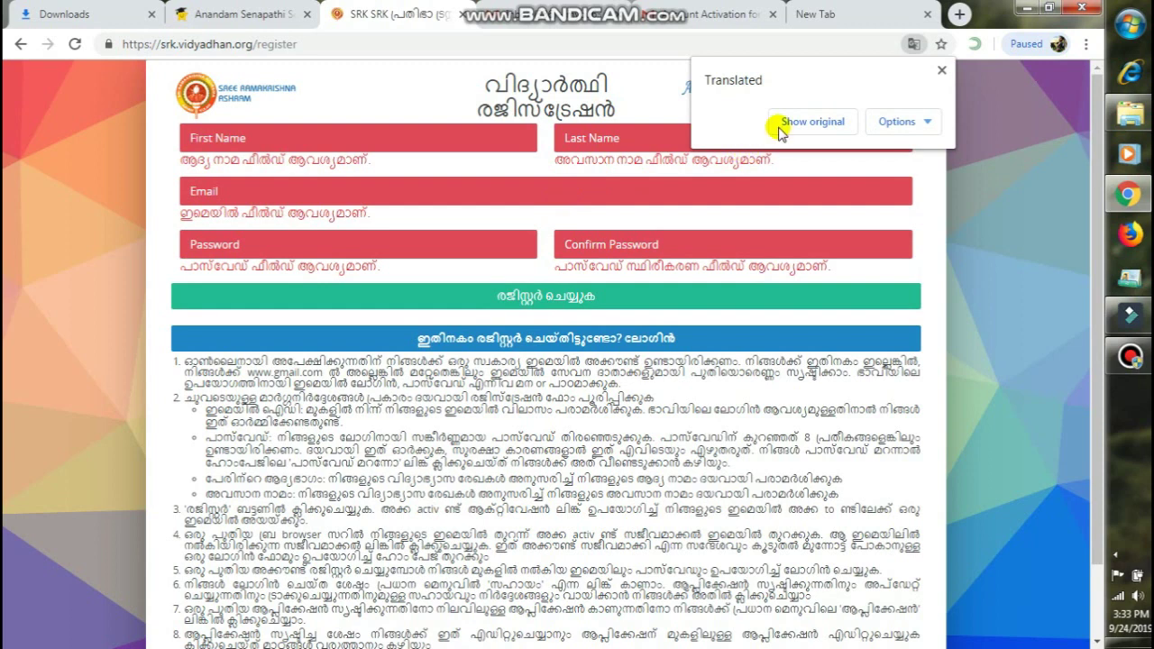
click(775, 124)
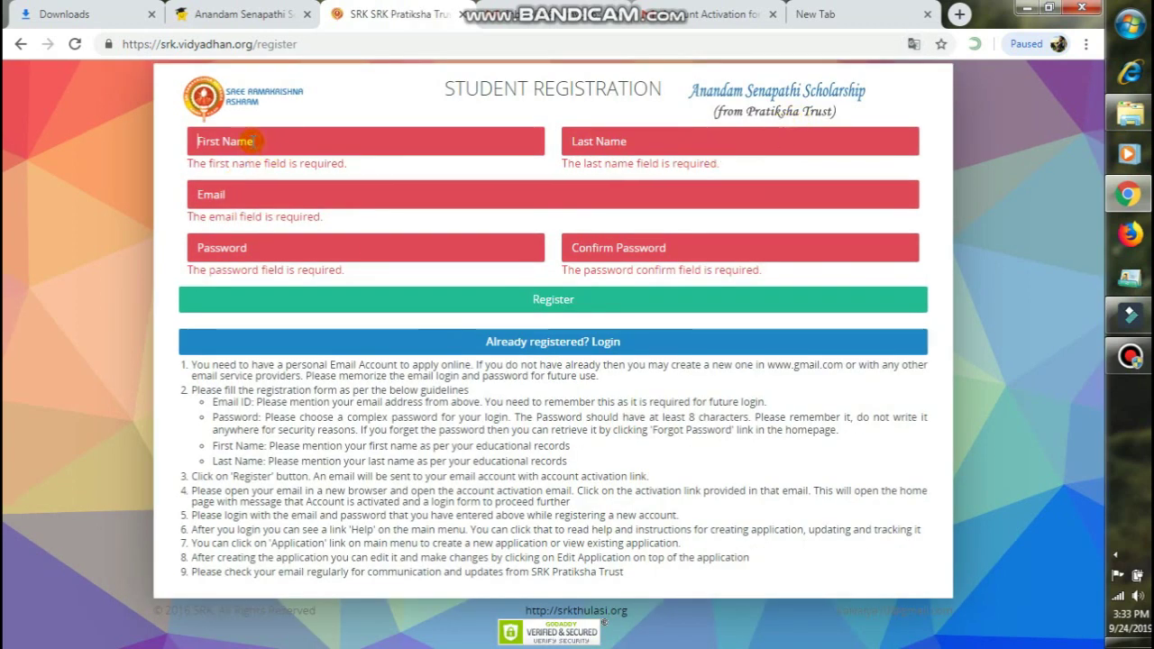
text(OOB)
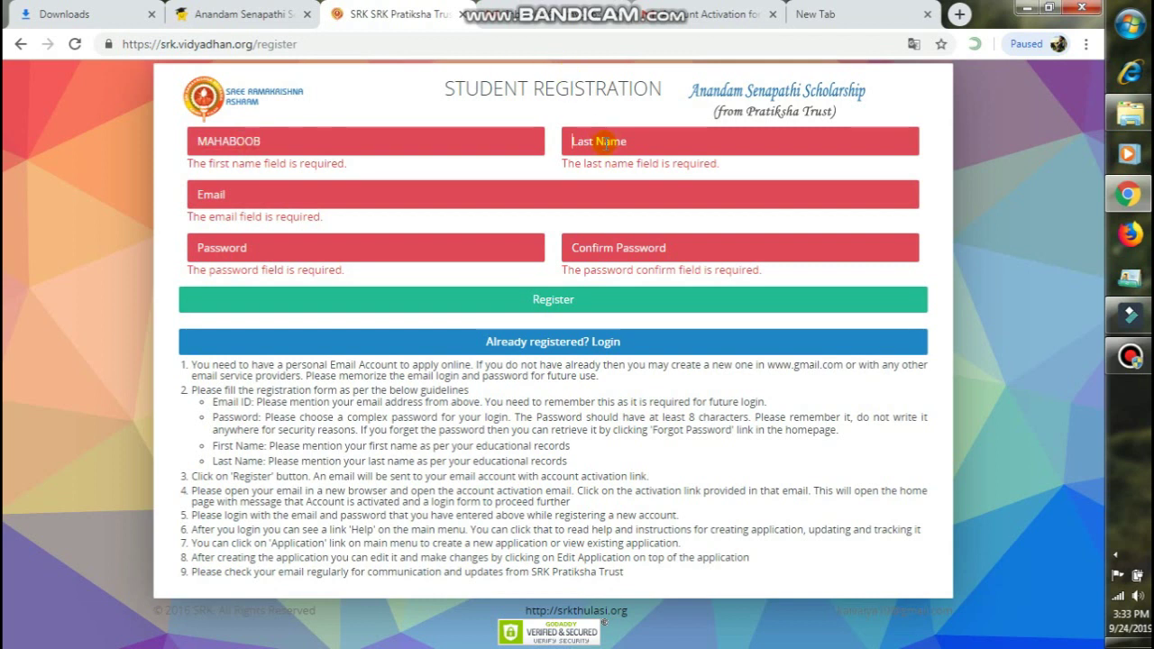
text(RAHMAN)
click(421, 194)
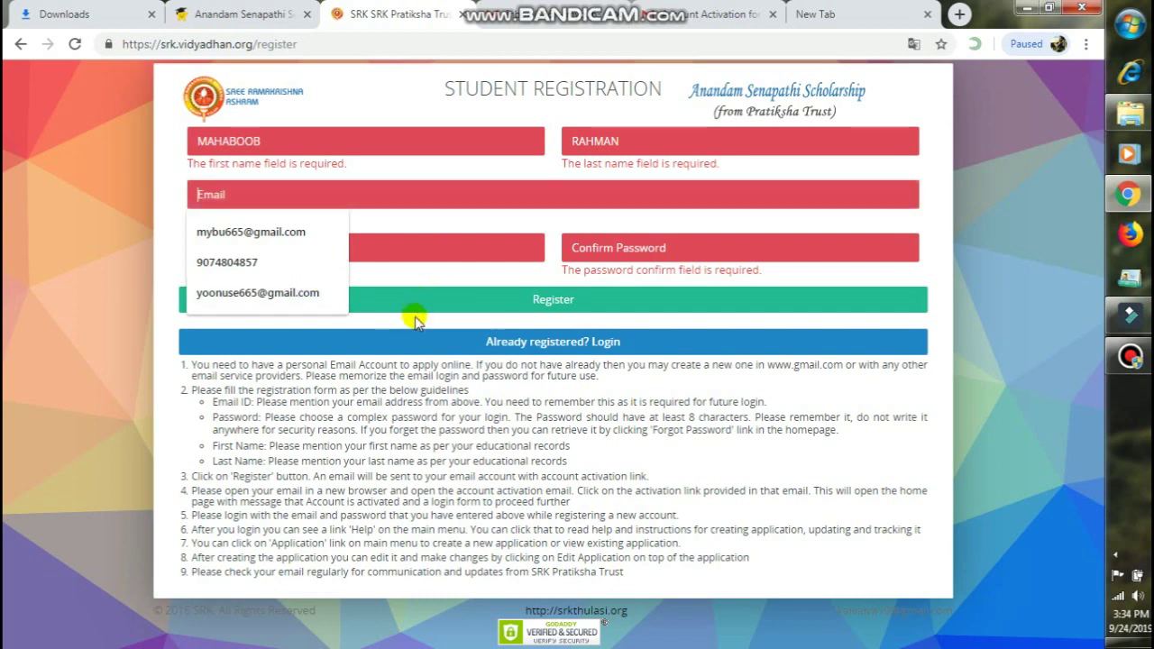
click(429, 250)
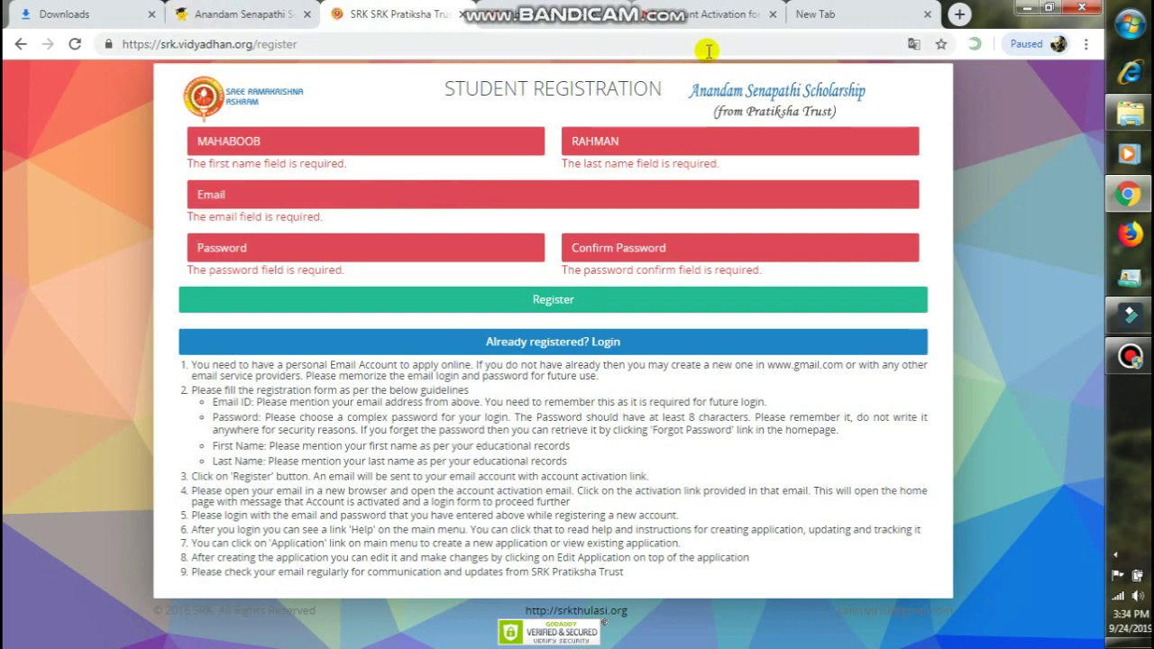
In Gmail, open the 'Account Activation for SRK Pratiksha Trust' email and follow its activation link.
click(547, 9)
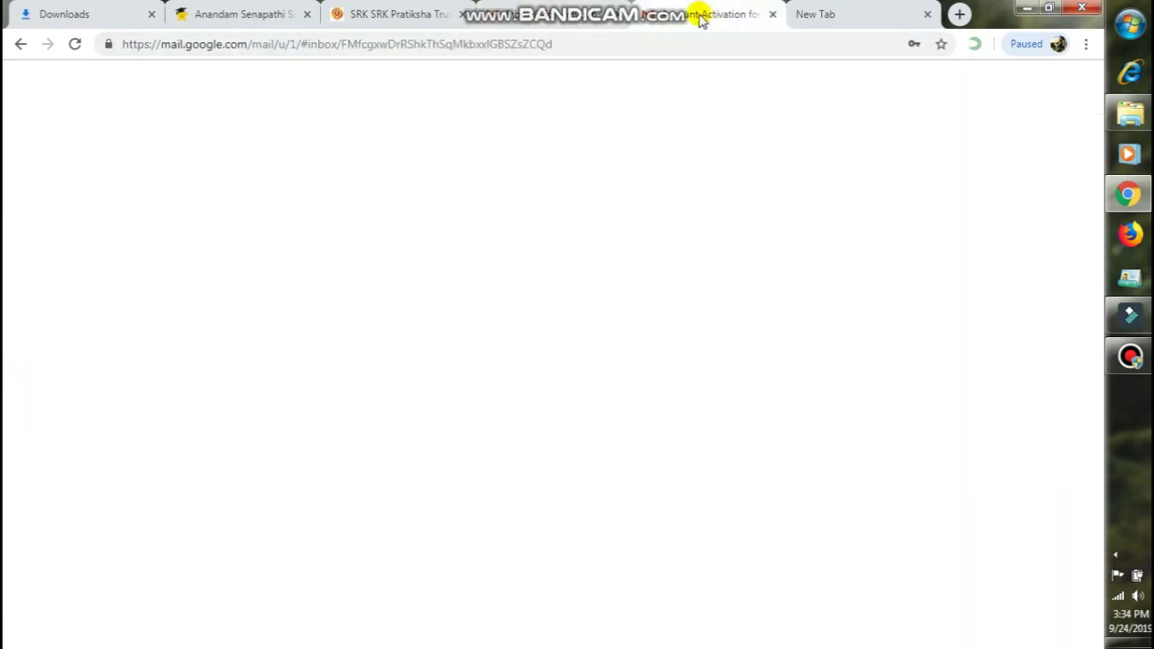
click(20, 44)
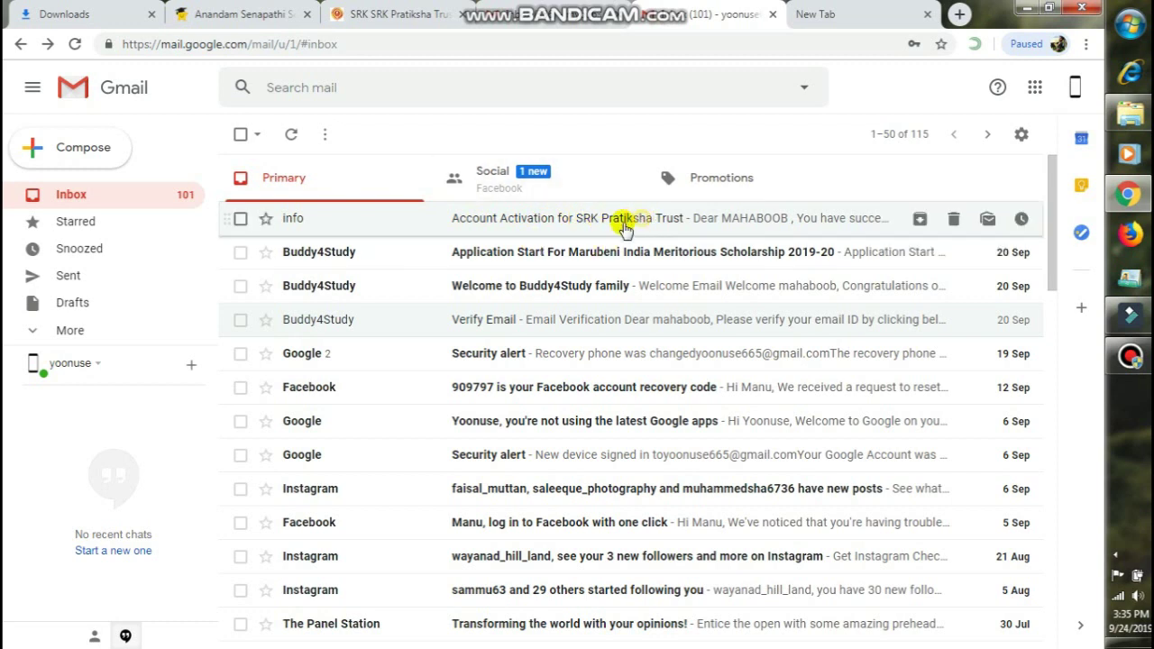
click(430, 218)
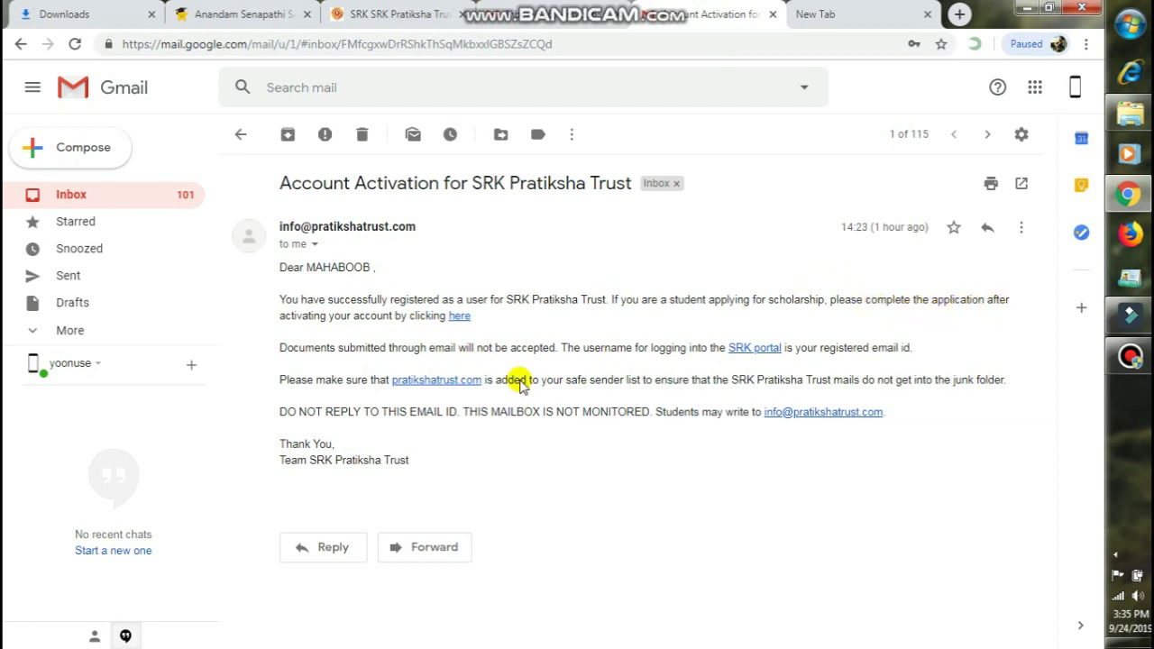
click(458, 318)
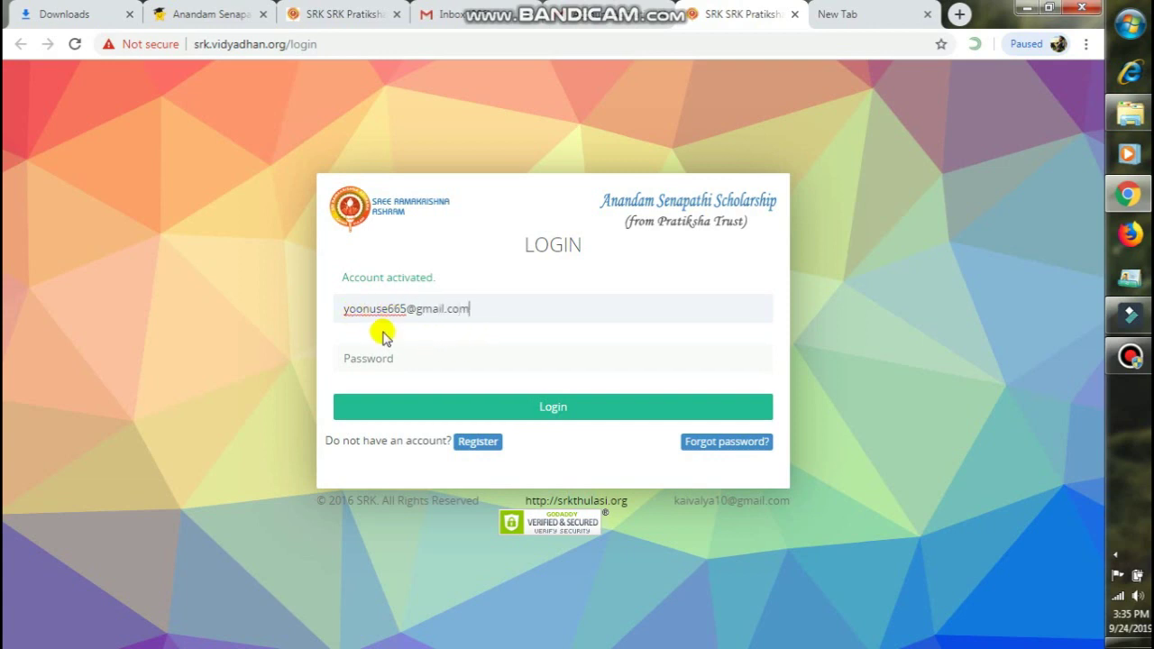
Enter the account password and log in to the student portal.
click(409, 365)
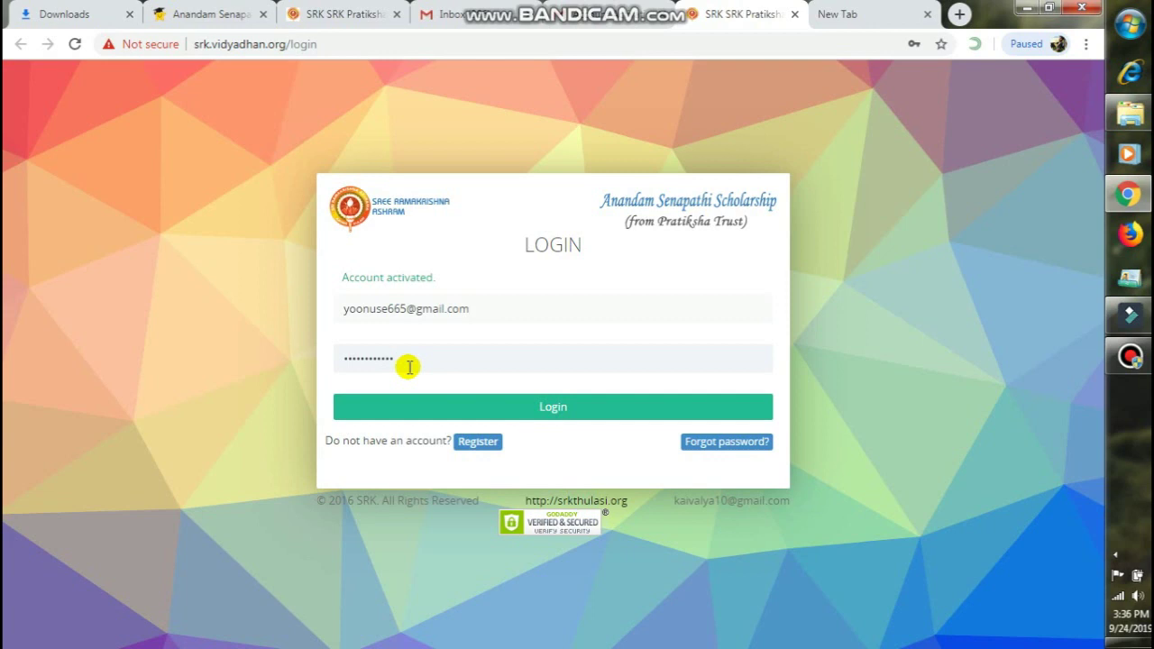
click(557, 410)
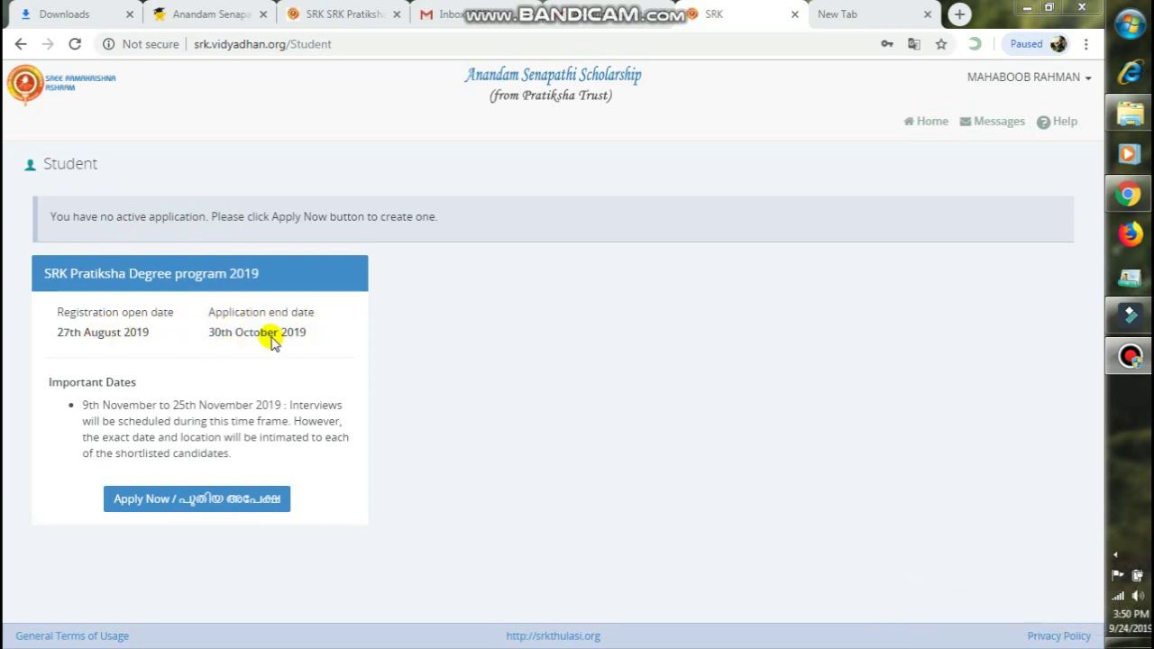
Start the Degree program 2019 application with Gender Male and Physically Challenged Yes.
click(192, 503)
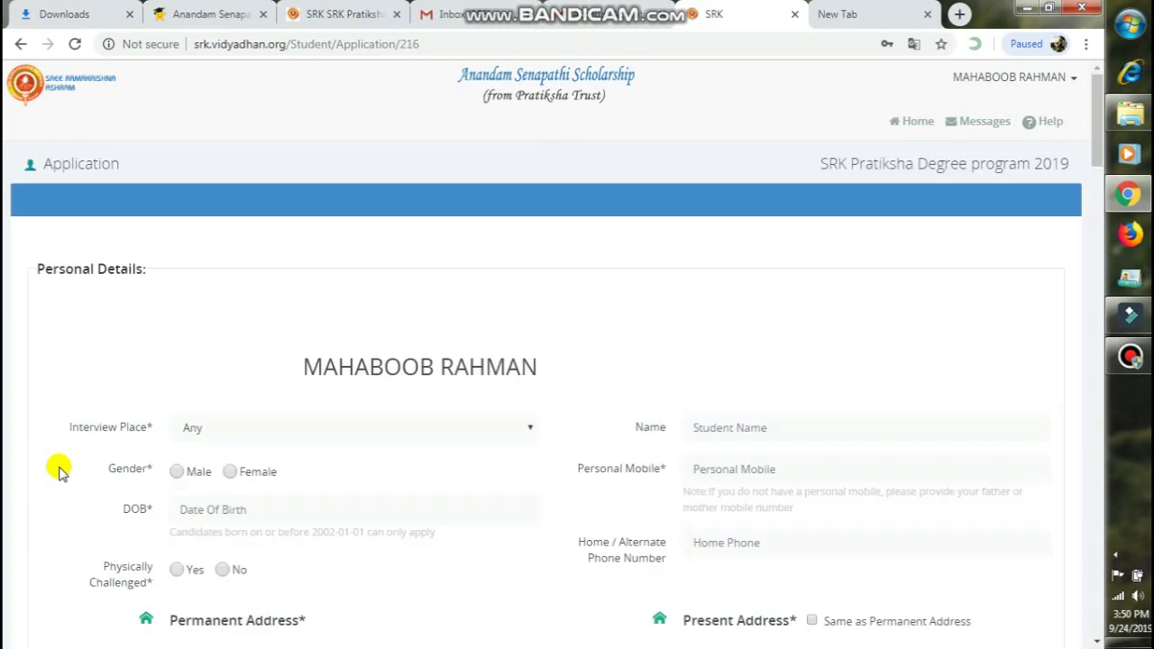
scroll(271, 431, down, 3)
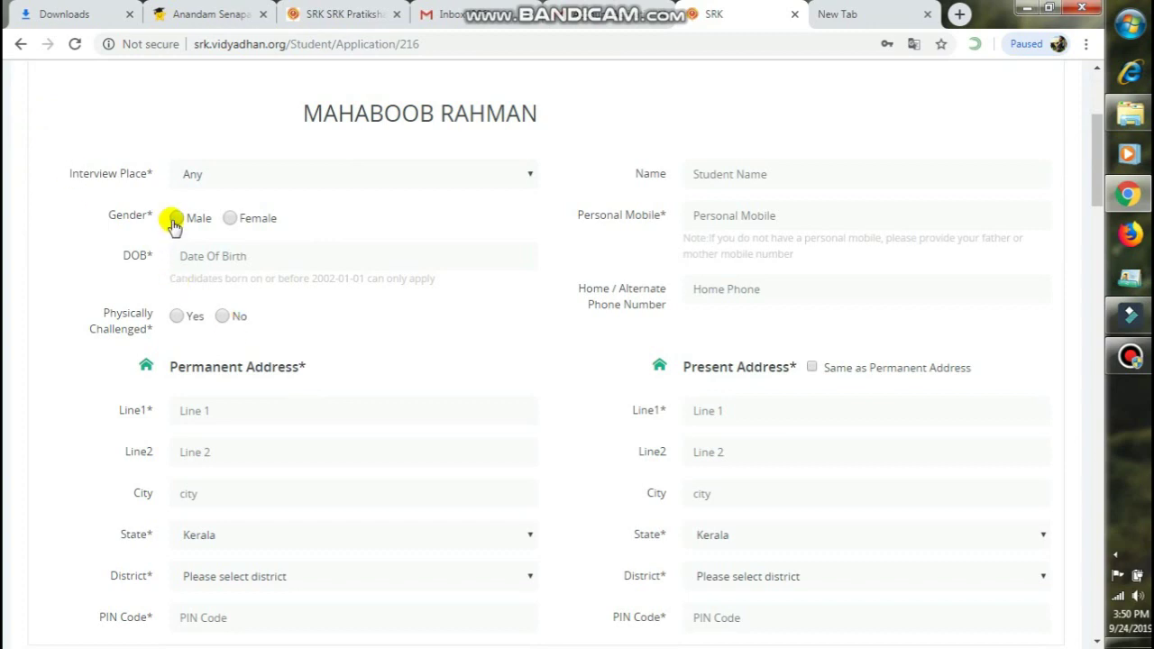
click(231, 258)
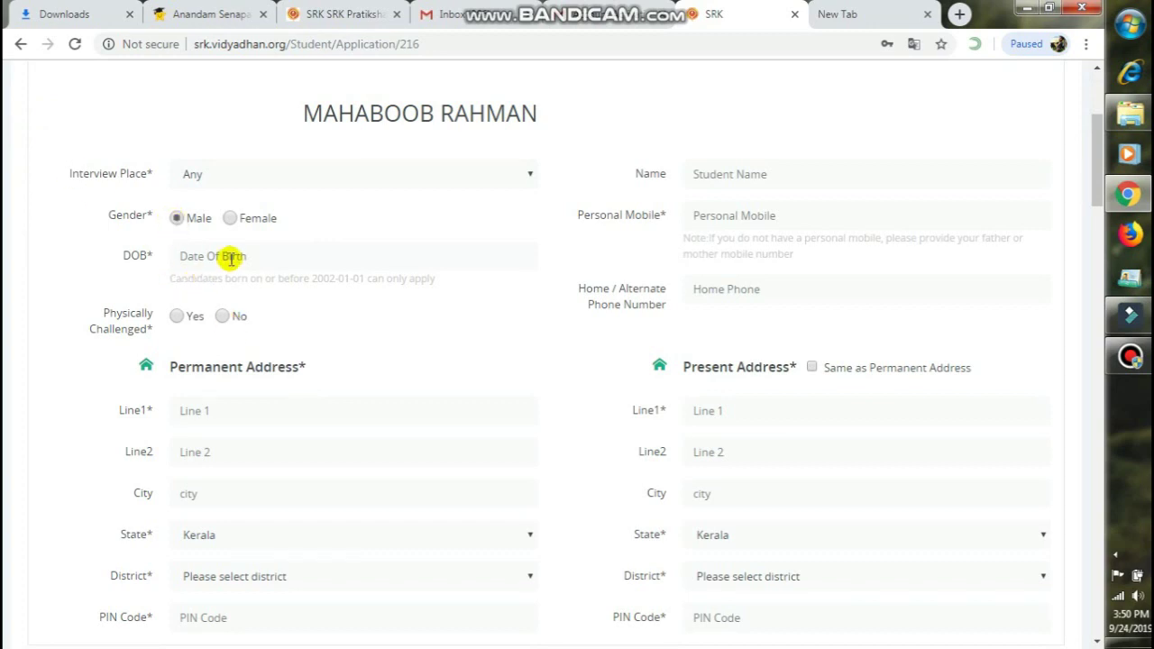
click(176, 317)
scroll(225, 379, down, 2)
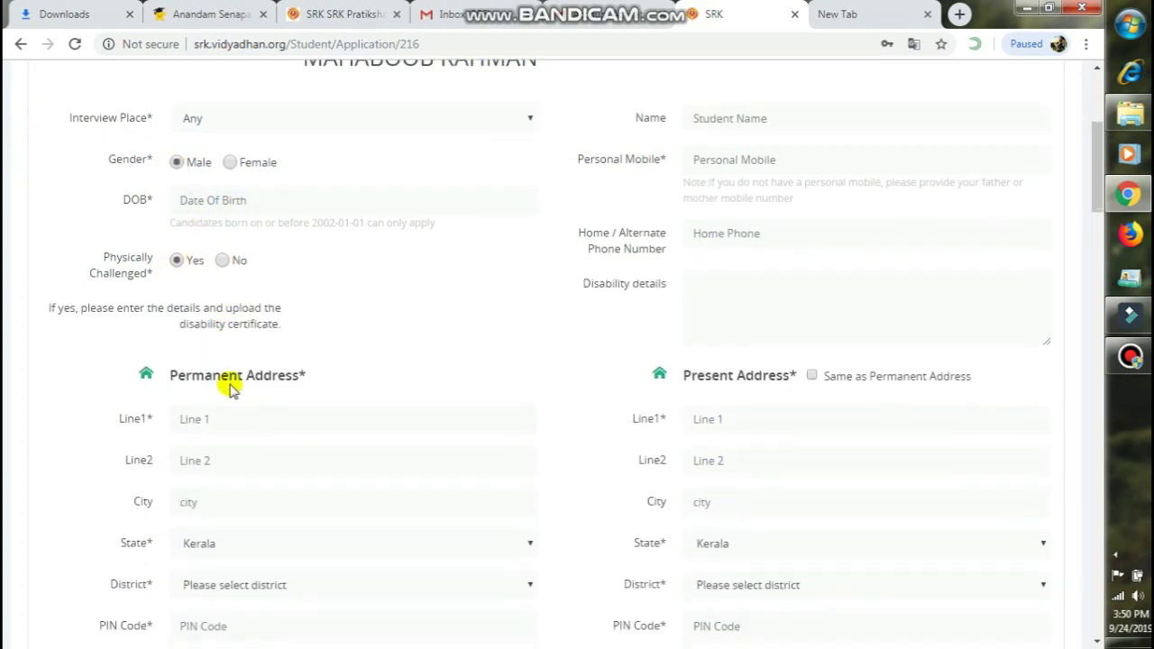
scroll(218, 346, down, 3)
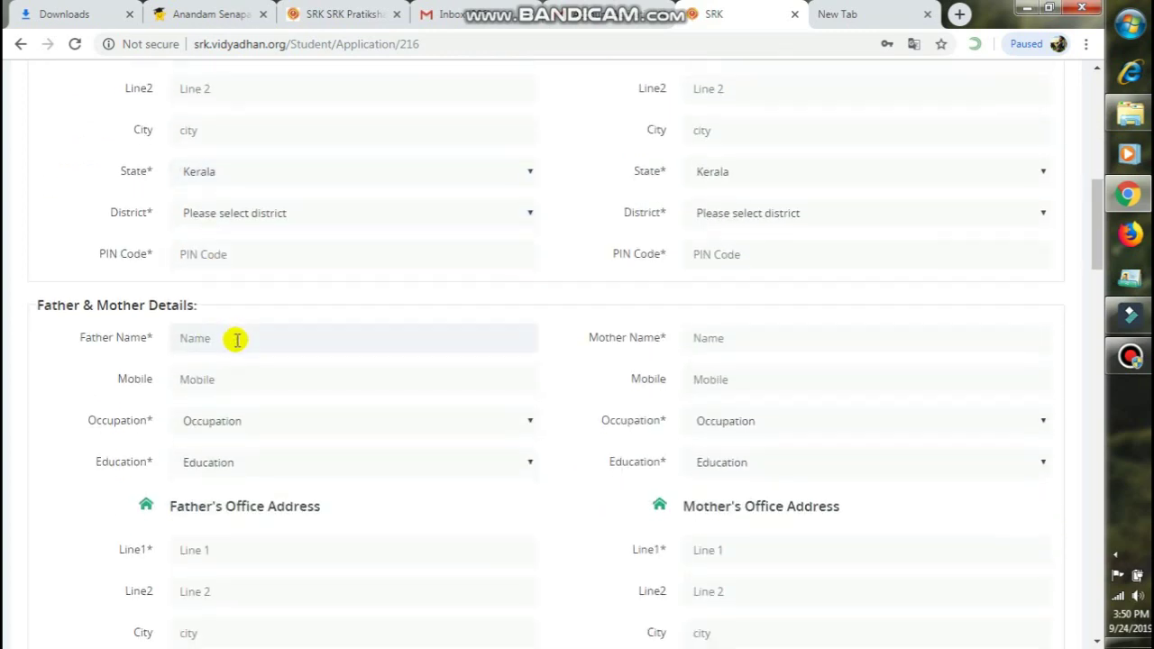
Scroll past Father & Mother Details and the office addresses down to SSLC/Xth Details.
scroll(236, 338, down, 1)
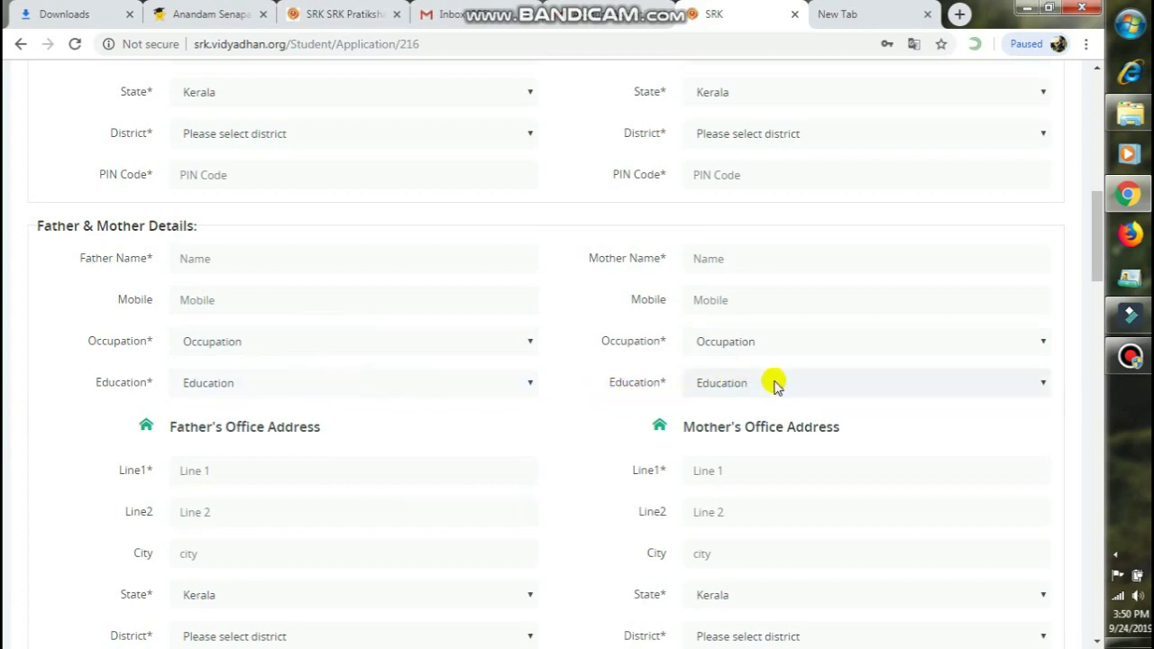
scroll(397, 374, down, 2)
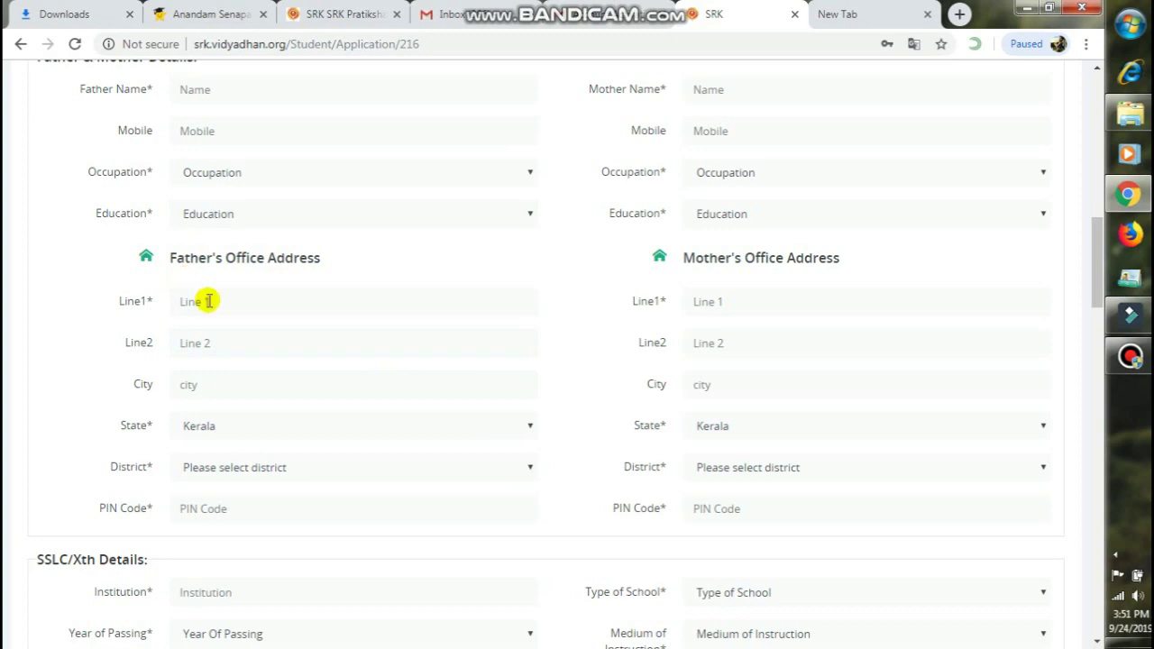
scroll(219, 302, up, 1)
scroll(219, 302, down, 1)
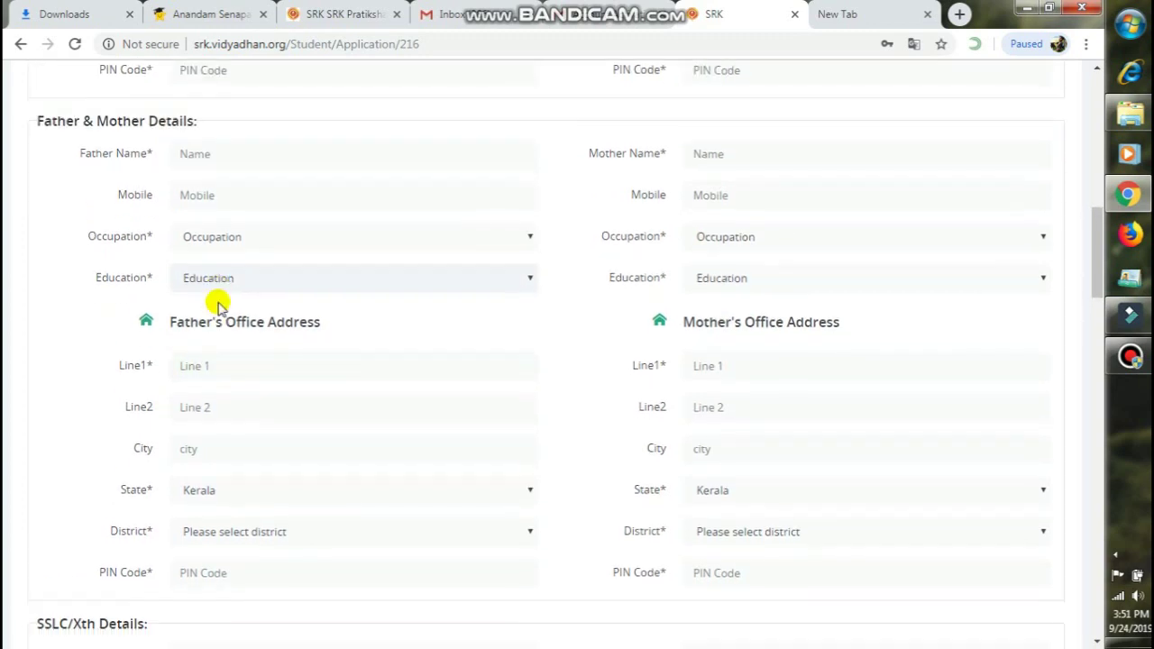
scroll(219, 302, down, 1)
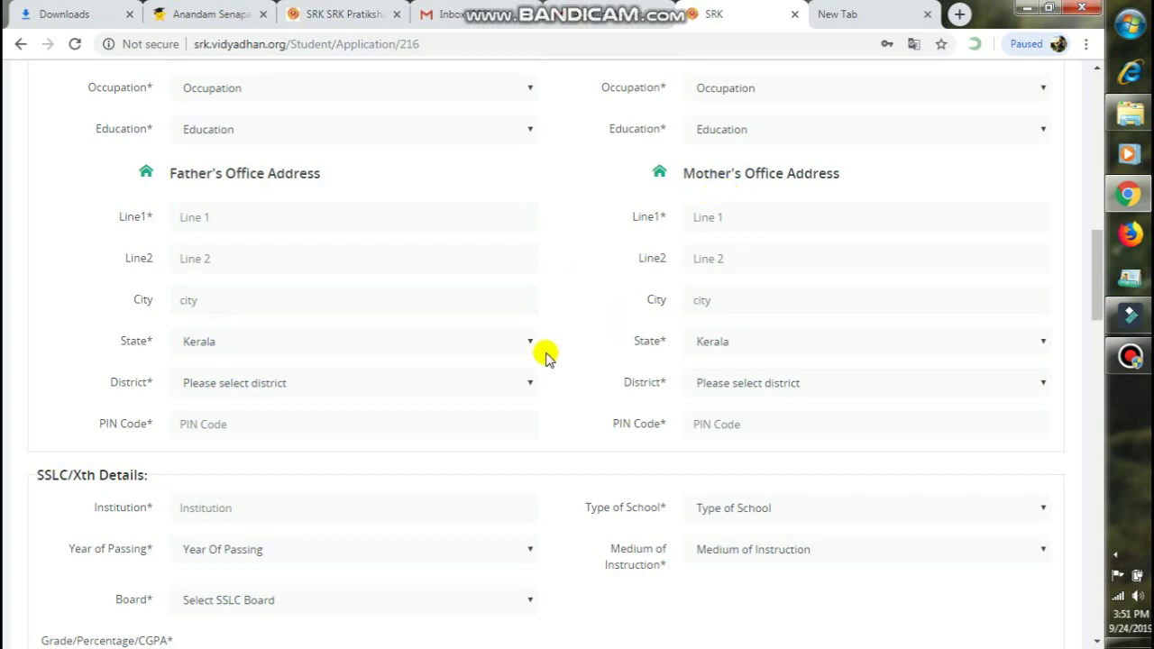
scroll(532, 352, down, 2)
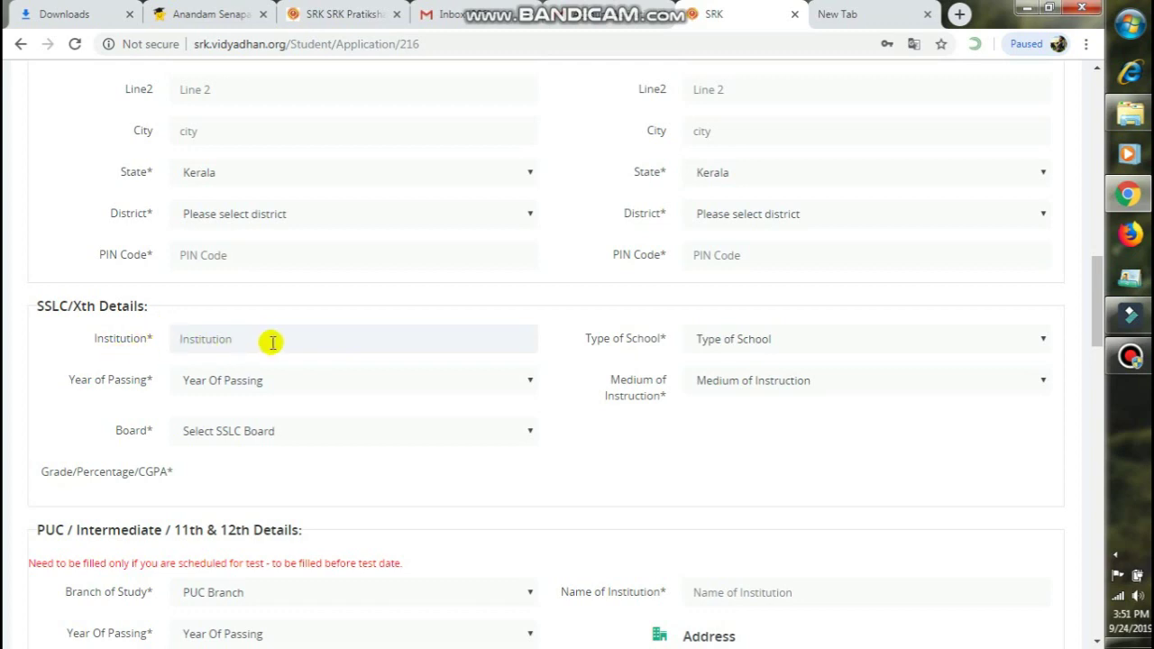
Browse the SSLC Type of School, Year of Passing, Board and Medium options, leaving all unset.
click(767, 342)
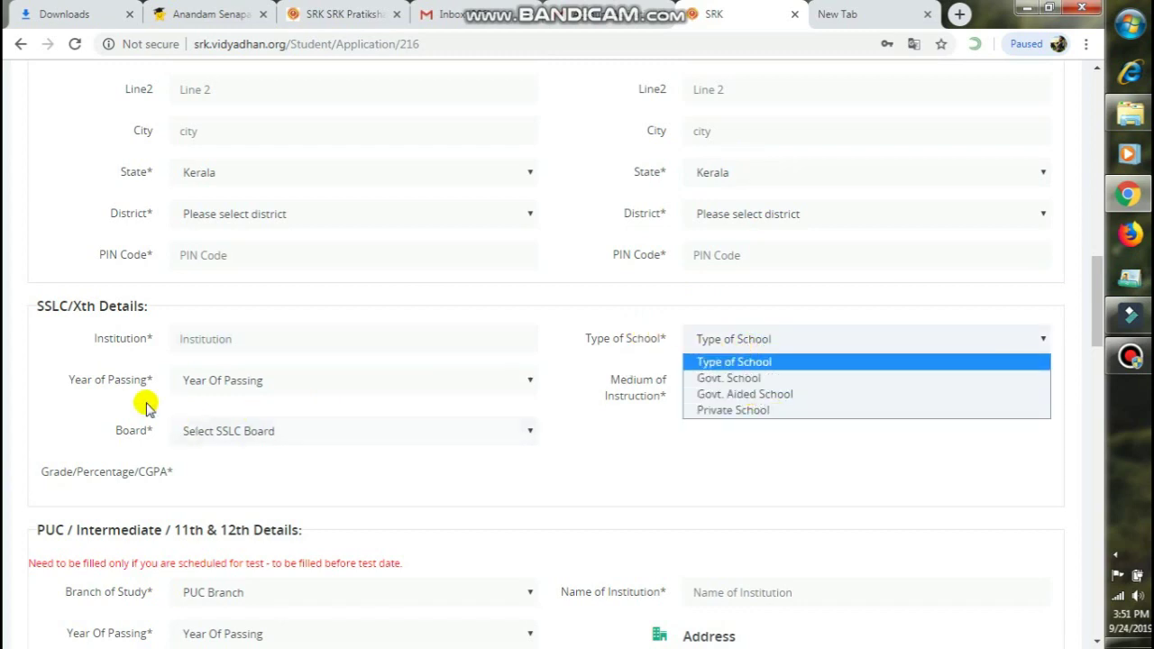
click(345, 381)
click(342, 379)
click(434, 431)
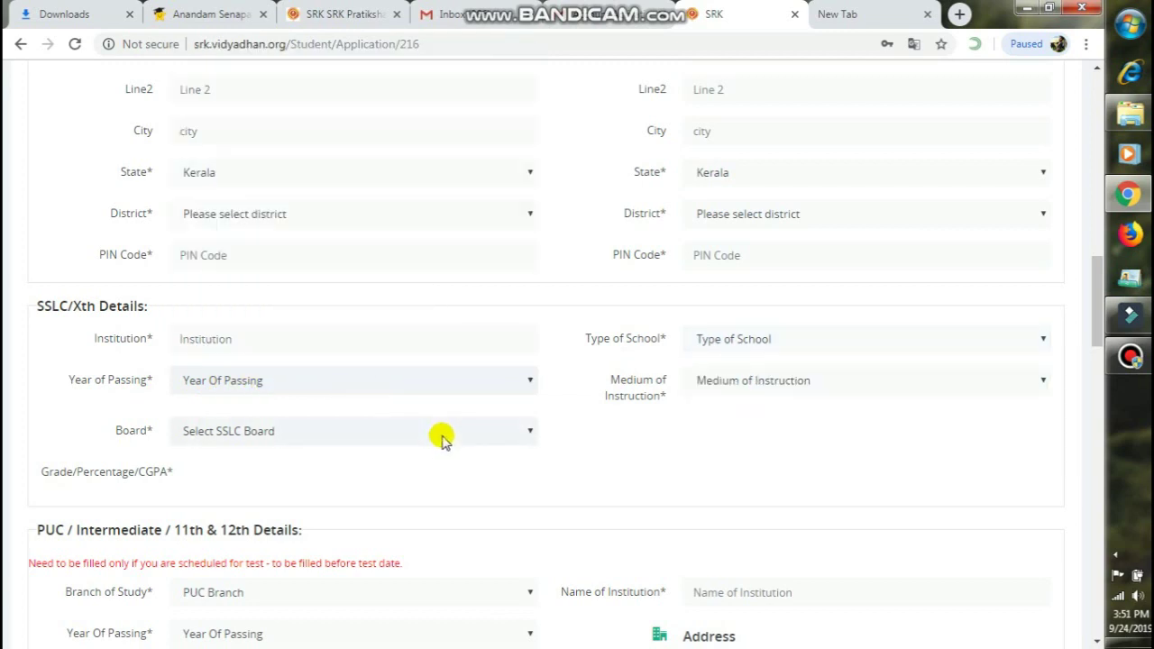
click(438, 432)
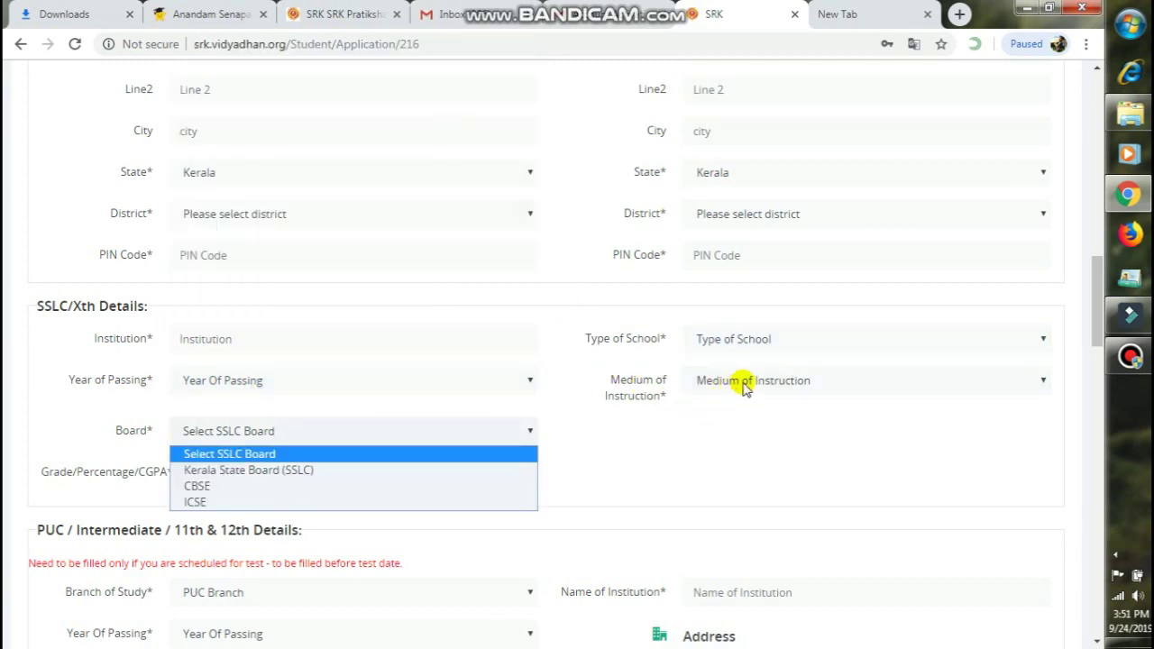
click(754, 381)
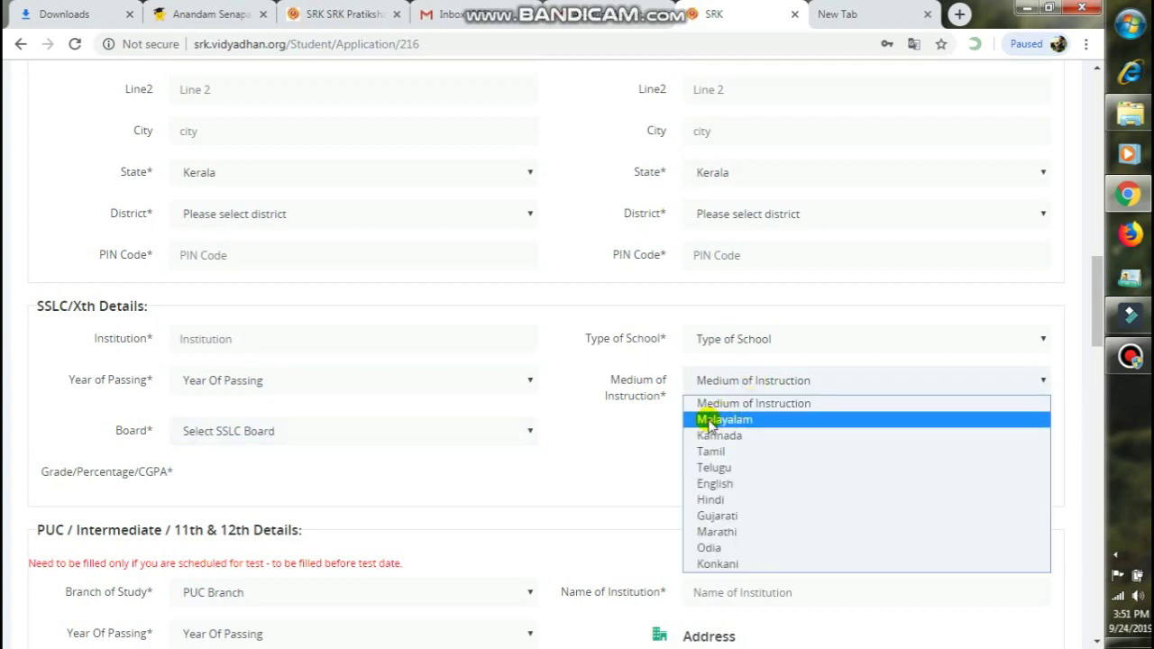
click(624, 431)
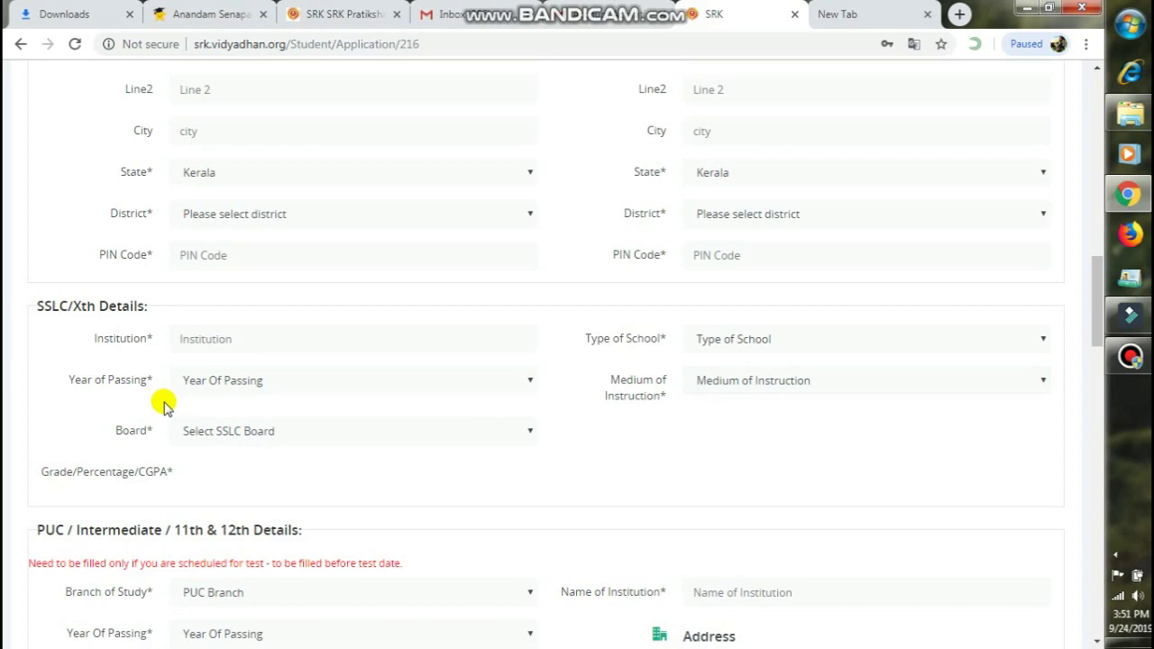
scroll(166, 405, down, 3)
scroll(169, 405, down, 1)
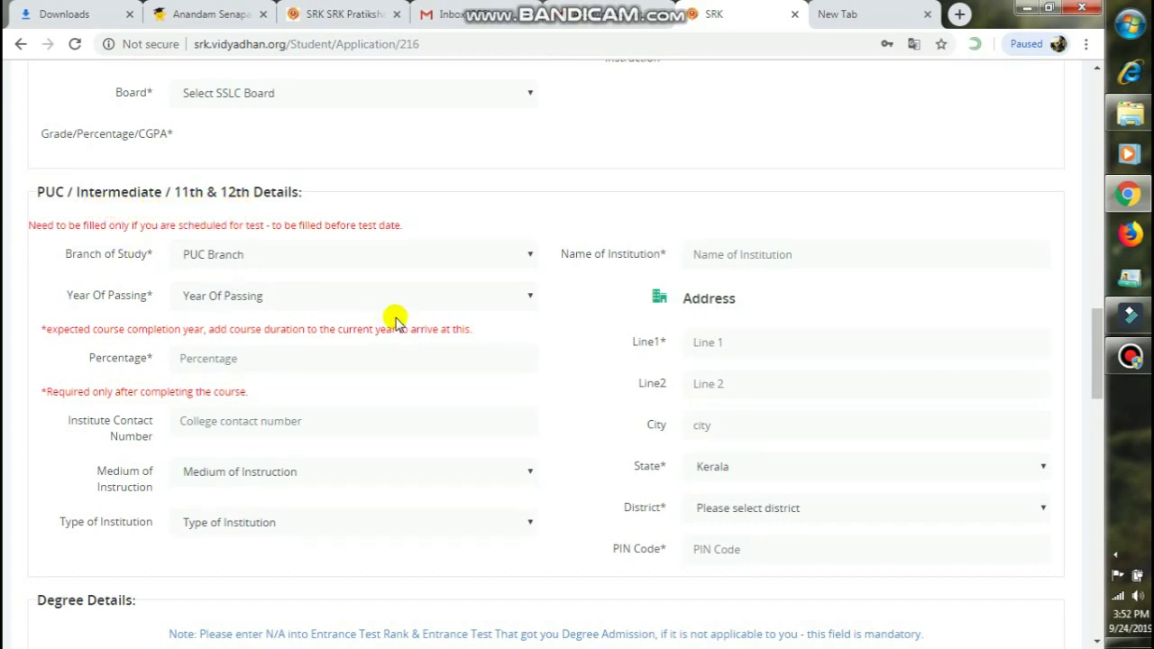
Scroll down past Degree and Additional Information to Submit, then back up to Family Income.
scroll(518, 345, down, 2)
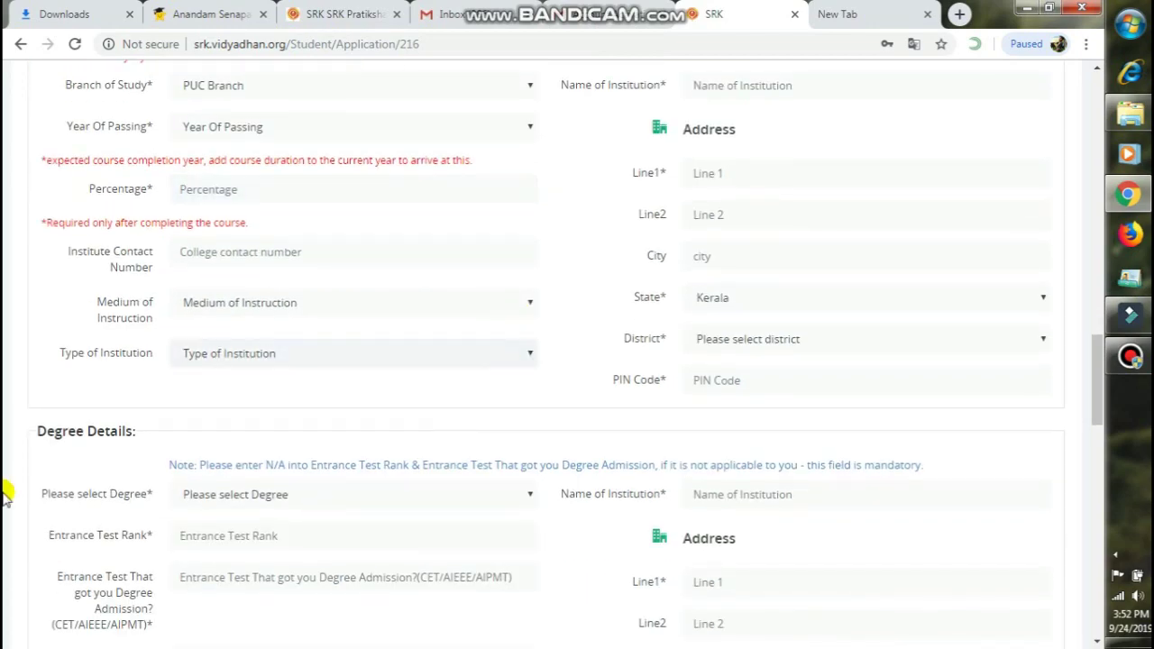
scroll(458, 256, down, 4)
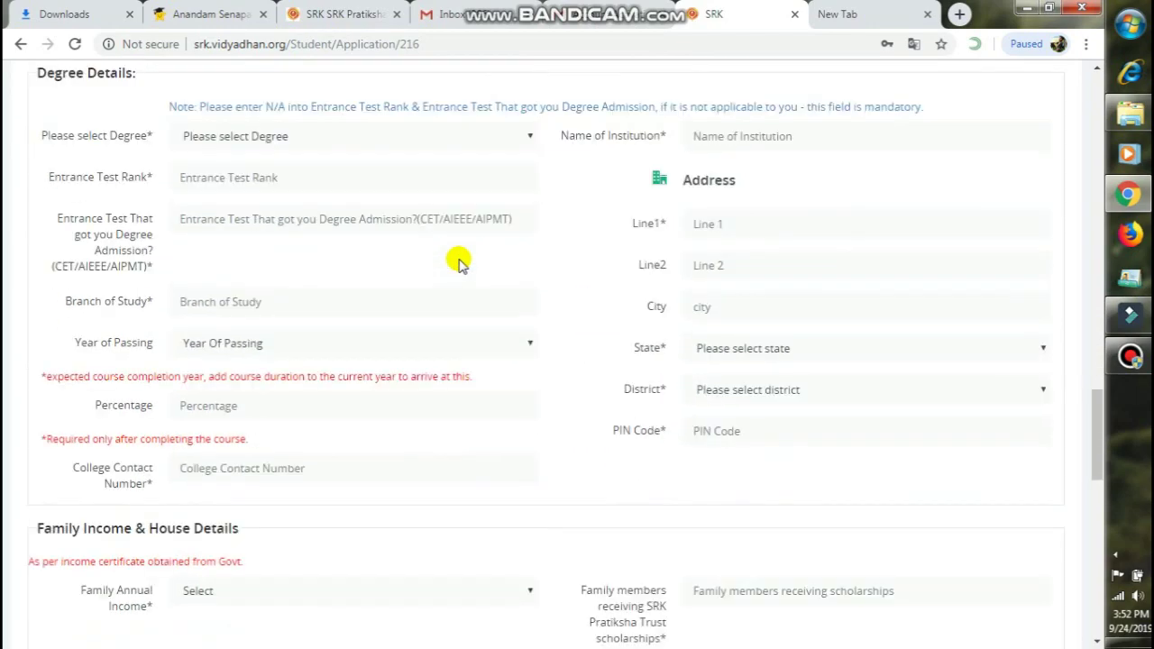
scroll(459, 261, down, 12)
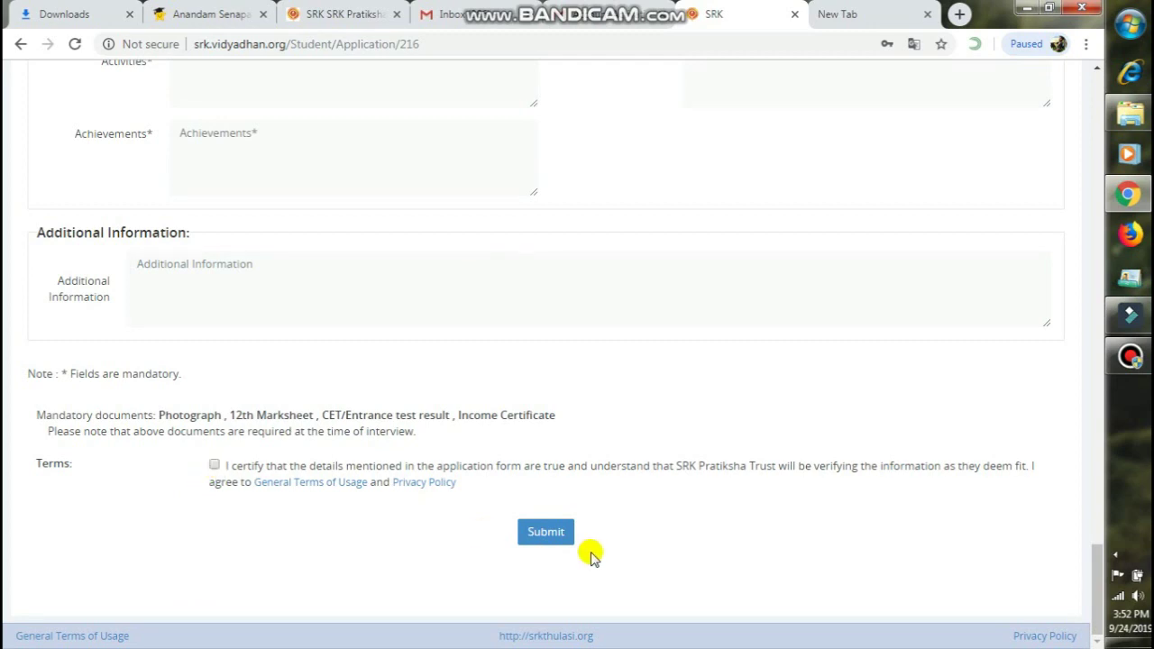
scroll(556, 546, up, 2)
scroll(554, 539, up, 2)
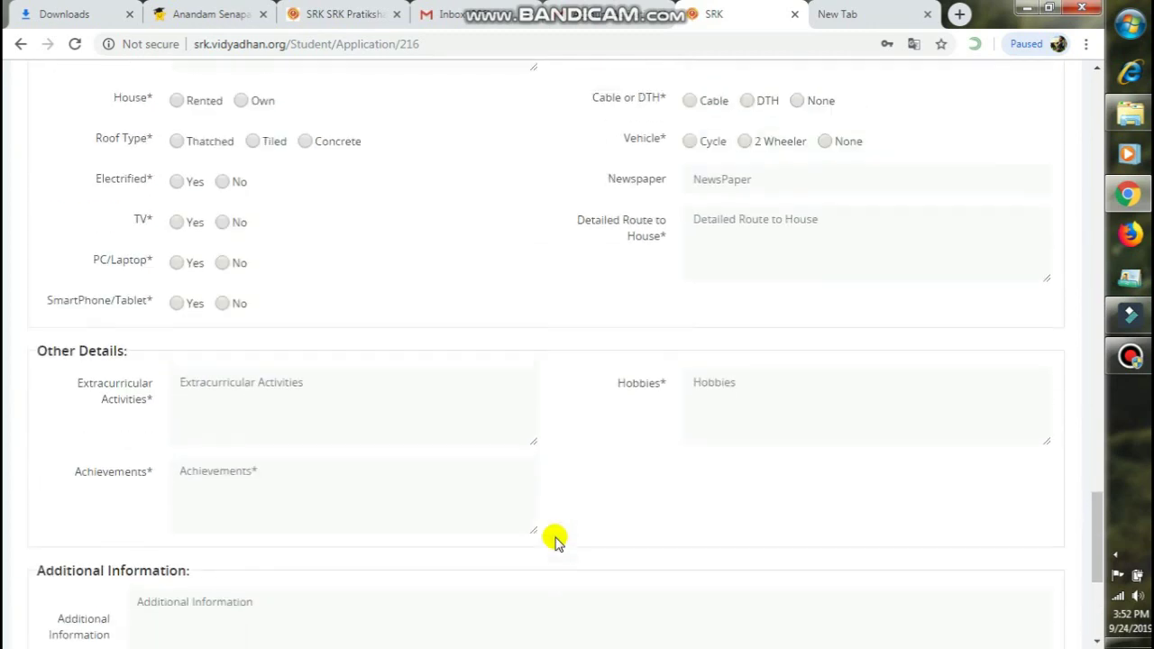
scroll(644, 482, up, 2)
scroll(643, 484, up, 6)
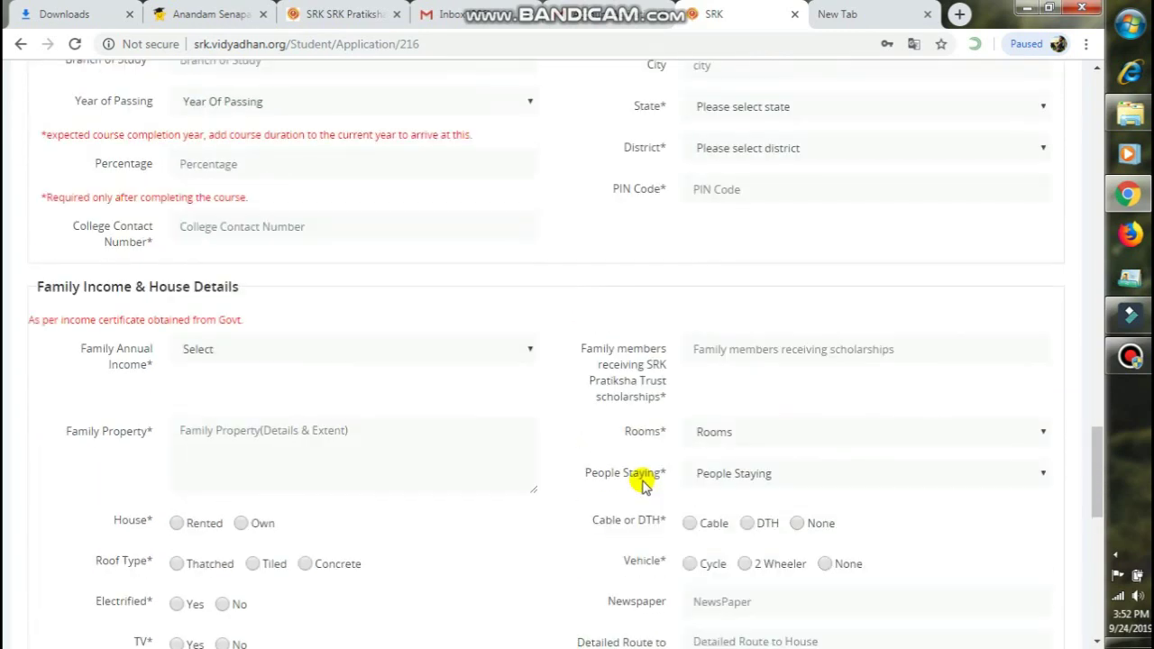